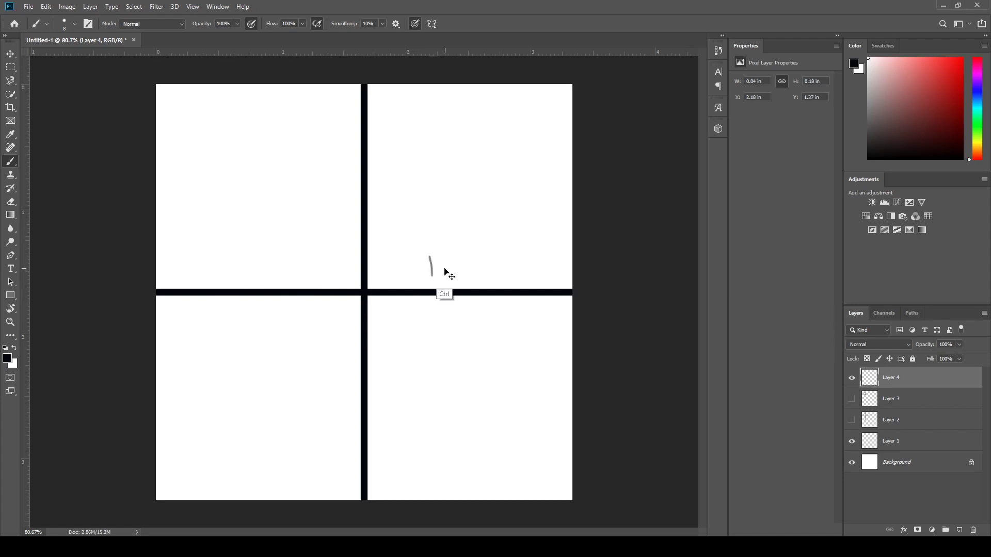
- Brush-write '4k' in the top-right and top-left quadrants
left_click_drag(436, 252, 443, 269)
mouse_move(439, 262)
left_mouse_down()
mouse_move(442, 277)
mouse_move(457, 276)
left_mouse_up()
left_click_drag(469, 264, 470, 274)
left_click_drag(224, 254, 243, 268)
mouse_move(238, 262)
left_mouse_down()
mouse_move(240, 276)
mouse_move(256, 276)
left_mouse_up()
mouse_move(267, 262)
left_mouse_down()
mouse_move(258, 269)
mouse_move(268, 275)
left_mouse_up()
- Brush-write '4k' in the lower-right and lower-left quadrants
left_click_drag(453, 323, 458, 335)
mouse_move(457, 330)
left_mouse_down()
mouse_move(459, 345)
mouse_move(472, 343)
left_mouse_up()
left_click_drag(483, 331, 473, 337)
left_click_drag(473, 337, 489, 339)
left_click_drag(231, 317, 249, 333)
mouse_move(242, 323)
left_mouse_down()
mouse_move(242, 339)
mouse_move(259, 337)
left_mouse_up()
left_click_drag(270, 324, 260, 331)
left_click_drag(259, 331, 274, 338)
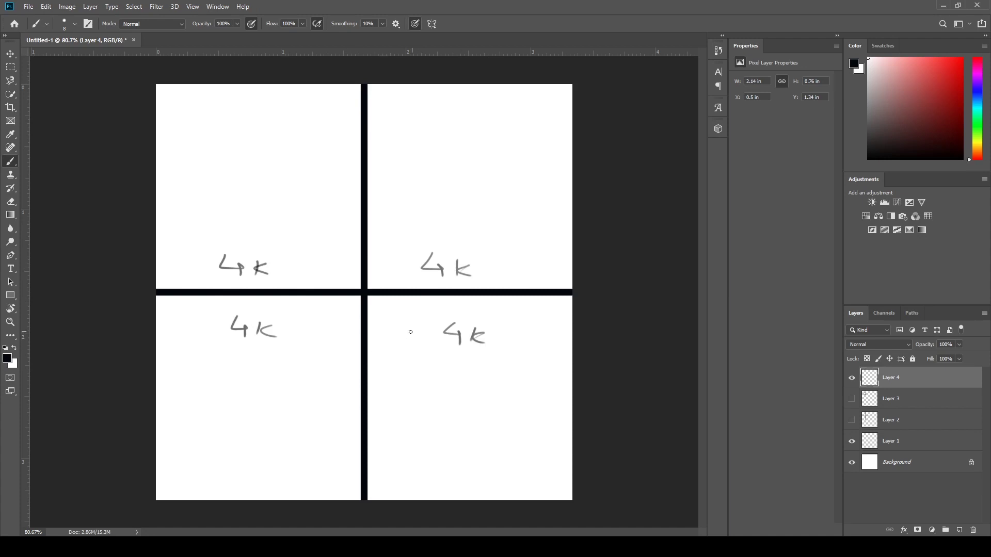
- Write '4 x 4k = 8k' below the grid and show Layer 2's top-left split lines
left_click_drag(310, 374, 323, 385)
mouse_move(318, 381)
left_mouse_down()
mouse_move(319, 394)
mouse_move(338, 380)
mouse_move(349, 390)
left_mouse_up()
mouse_move(346, 376)
left_mouse_down()
mouse_move(333, 390)
mouse_move(384, 386)
left_mouse_up()
mouse_move(380, 379)
left_mouse_down()
mouse_move(381, 392)
mouse_move(391, 391)
left_mouse_up()
mouse_move(399, 377)
left_mouse_down()
mouse_move(404, 389)
mouse_move(427, 380)
left_mouse_up()
left_click_drag(419, 387, 521, 386)
mouse_move(535, 412)
left_mouse_down()
mouse_move(534, 429)
mouse_move(546, 428)
left_mouse_up()
left_click(555, 426)
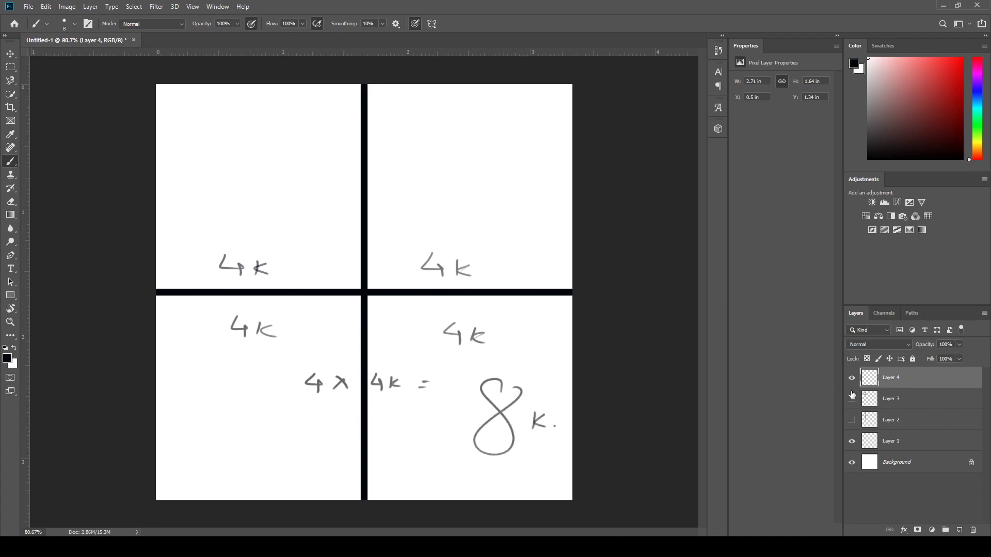
left_click(852, 420)
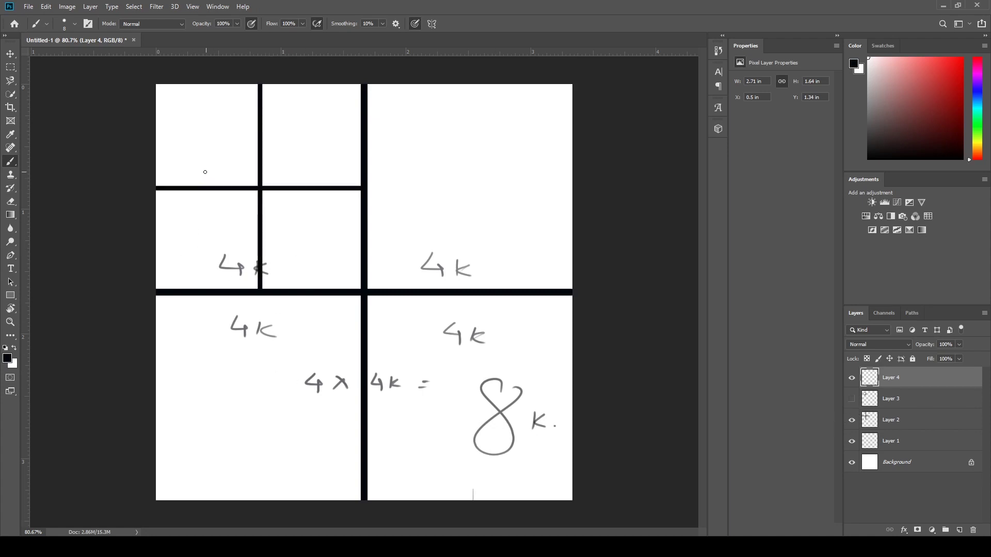
- Label the four small top-left cells '2K' with the brush
left_click_drag(195, 170, 210, 181)
left_click_drag(223, 167, 223, 180)
left_click_drag(293, 171, 306, 180)
mouse_move(317, 168)
left_mouse_down()
mouse_move(295, 209)
mouse_move(307, 208)
left_mouse_up()
left_click_drag(320, 198, 322, 206)
left_click_drag(196, 206, 209, 215)
left_click_drag(222, 204, 223, 215)
left_click_drag(233, 204, 234, 215)
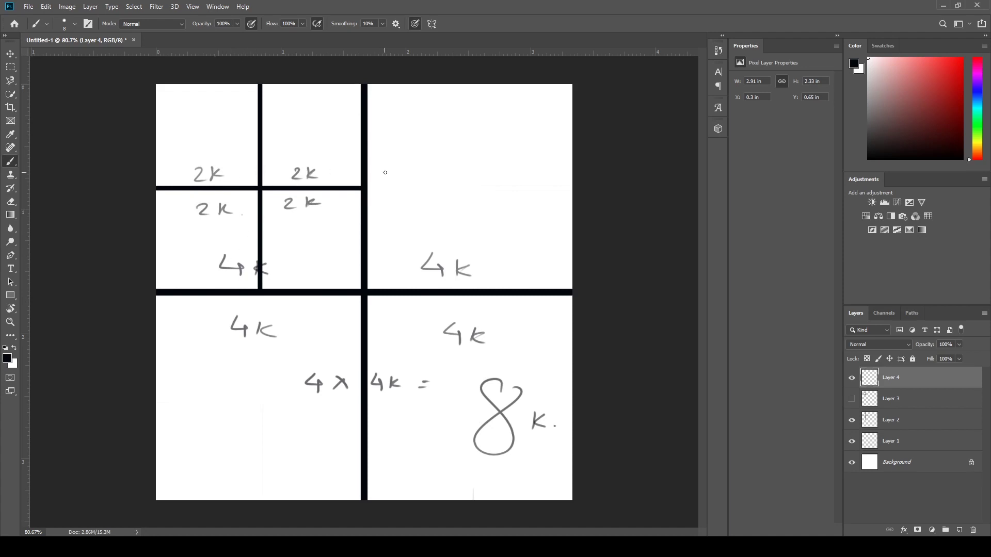
left_click(390, 177)
- Write '16 x 2k =' under the first equation, bracket the equations, and show Layer 3
mouse_move(302, 404)
left_mouse_down()
mouse_move(300, 427)
mouse_move(309, 417)
mouse_move(354, 419)
left_mouse_up()
mouse_move(353, 408)
left_mouse_down()
mouse_move(340, 420)
mouse_move(393, 418)
left_mouse_up()
mouse_move(407, 405)
left_mouse_down()
mouse_move(409, 418)
mouse_move(438, 416)
left_mouse_up()
left_click_drag(434, 411, 443, 413)
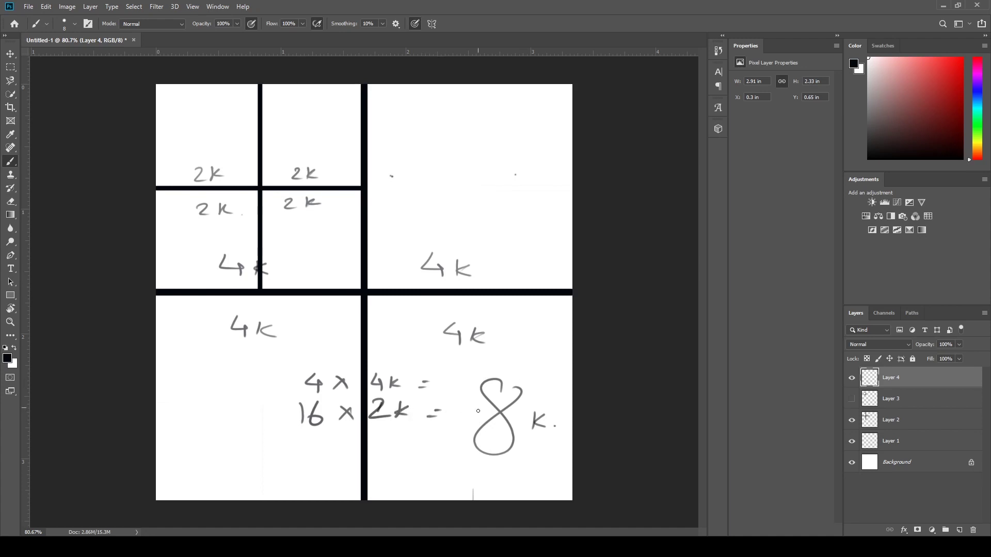
left_click_drag(282, 364, 591, 359)
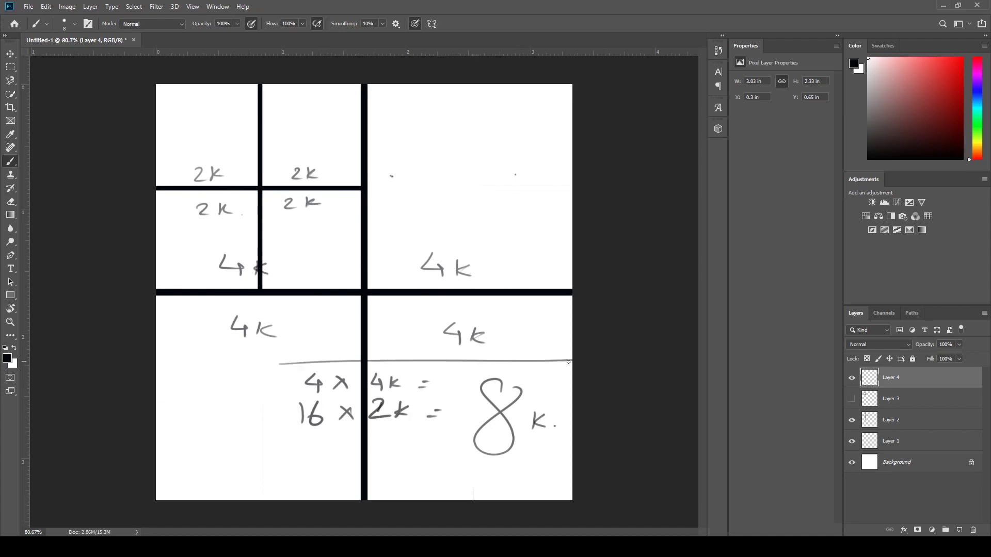
mouse_move(276, 363)
left_mouse_down()
mouse_move(270, 477)
mouse_move(268, 501)
left_mouse_up()
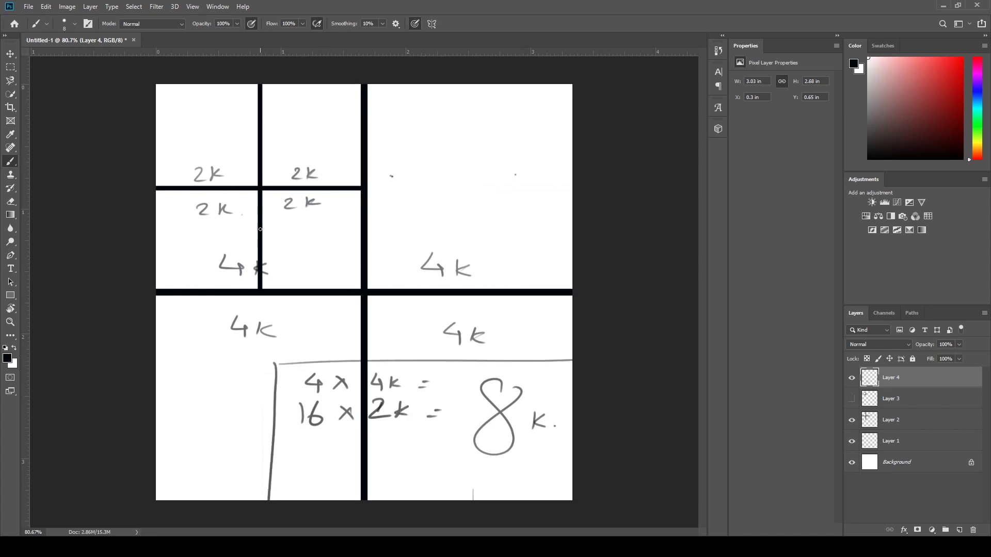
left_click(852, 399)
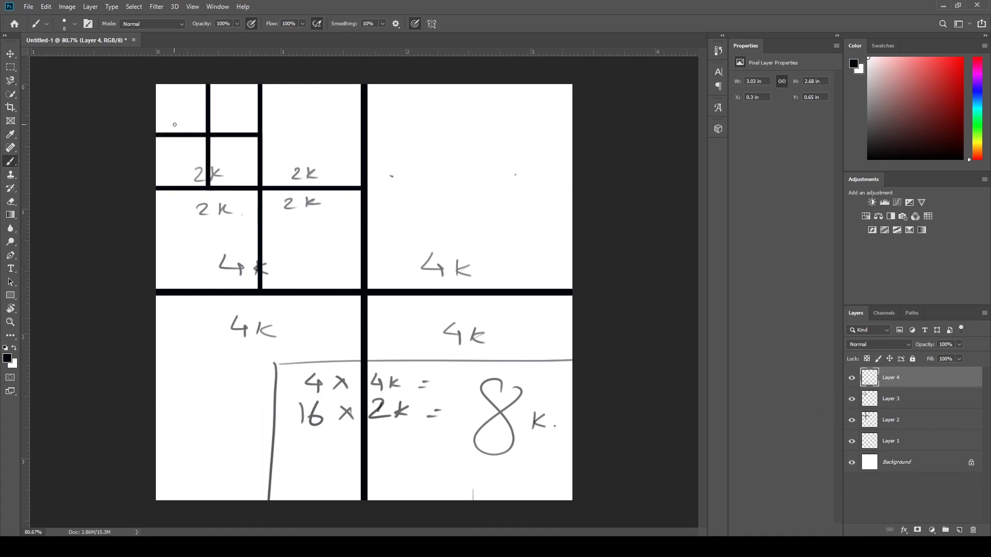
- Brush-write '1k' in the smallest top-left cells
left_click_drag(176, 113, 181, 129)
mouse_move(187, 110)
left_mouse_down()
mouse_move(188, 128)
mouse_move(199, 127)
left_mouse_up()
mouse_move(219, 113)
left_mouse_down()
mouse_move(221, 129)
mouse_move(241, 123)
mouse_move(214, 129)
mouse_move(226, 158)
left_mouse_up()
mouse_move(239, 145)
left_mouse_down()
mouse_move(239, 157)
mouse_move(252, 156)
left_mouse_up()
left_click_drag(178, 147, 190, 160)
left_click_drag(197, 149, 200, 159)
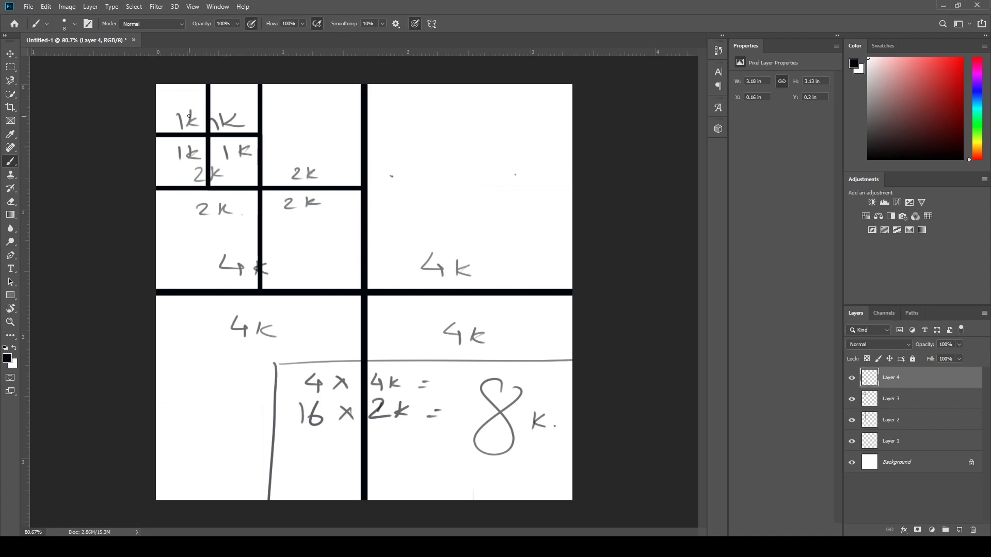
- Circle the '4k' label of the top-left quadrant
left_click(238, 103)
left_click(351, 113)
mouse_move(246, 243)
left_mouse_down()
mouse_move(211, 276)
mouse_move(235, 243)
left_mouse_up()
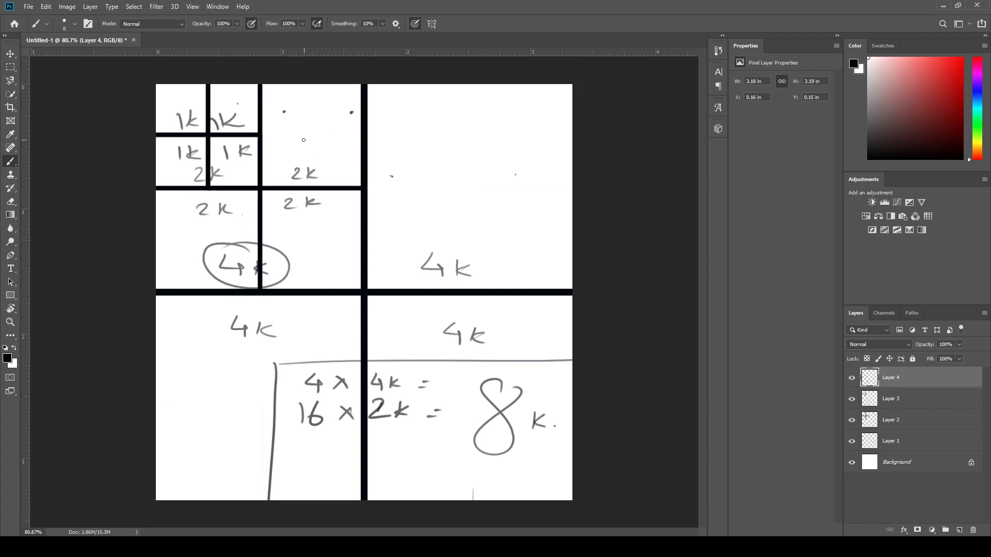
left_click(319, 148)
left_click(236, 371)
- Write '64 x 1k =' as a third line under '16 x 2k ='
left_click_drag(308, 443, 295, 459)
mouse_move(313, 447)
left_mouse_down()
mouse_move(308, 461)
mouse_move(326, 460)
left_mouse_up()
mouse_move(320, 452)
left_mouse_down()
mouse_move(320, 468)
mouse_move(353, 462)
left_mouse_up()
mouse_move(352, 450)
left_mouse_down()
mouse_move(339, 463)
mouse_move(398, 458)
left_mouse_up()
mouse_move(408, 442)
left_mouse_down()
mouse_move(409, 459)
mouse_move(449, 448)
left_mouse_up()
left_click_drag(449, 456, 431, 457)
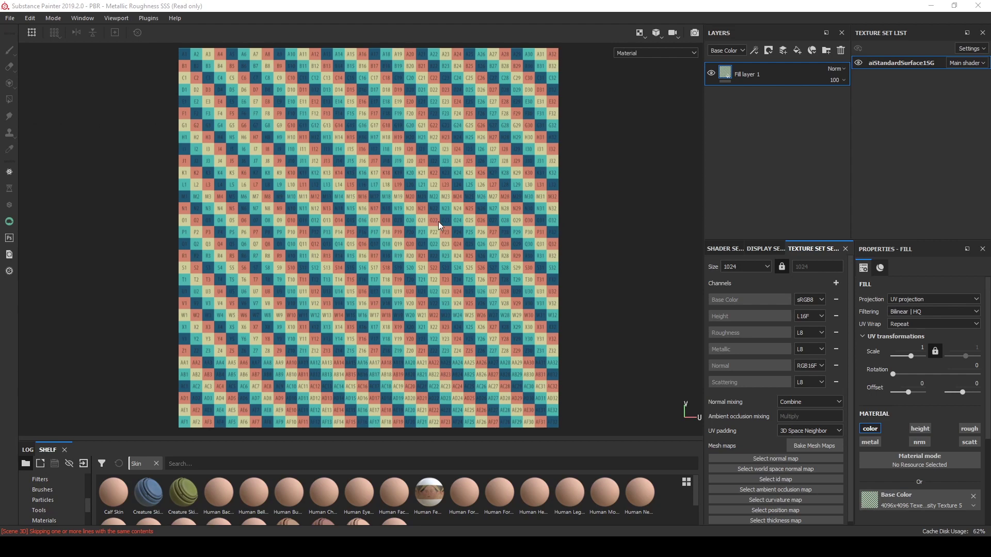
- Zoom the 2D view onto the lettered checker and open the texture set Size list
scroll(439, 224, "down", 3)
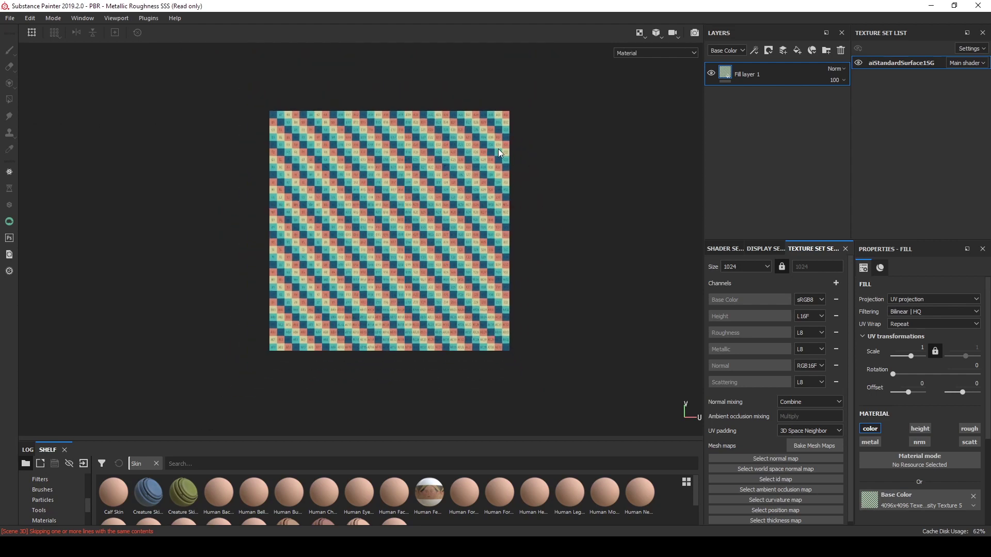
scroll(445, 184, "up", 2)
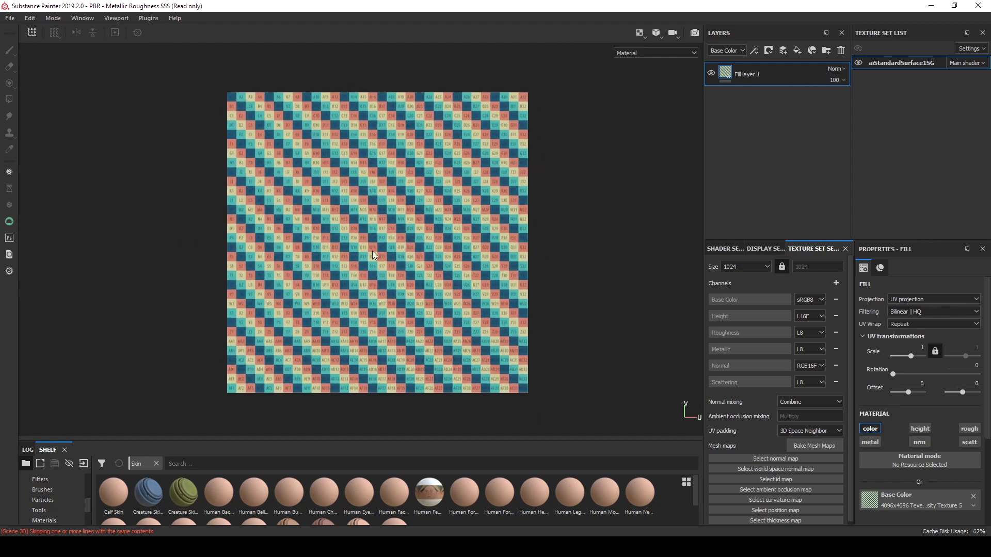
scroll(481, 298, "up", 1)
scroll(439, 254, "up", 1)
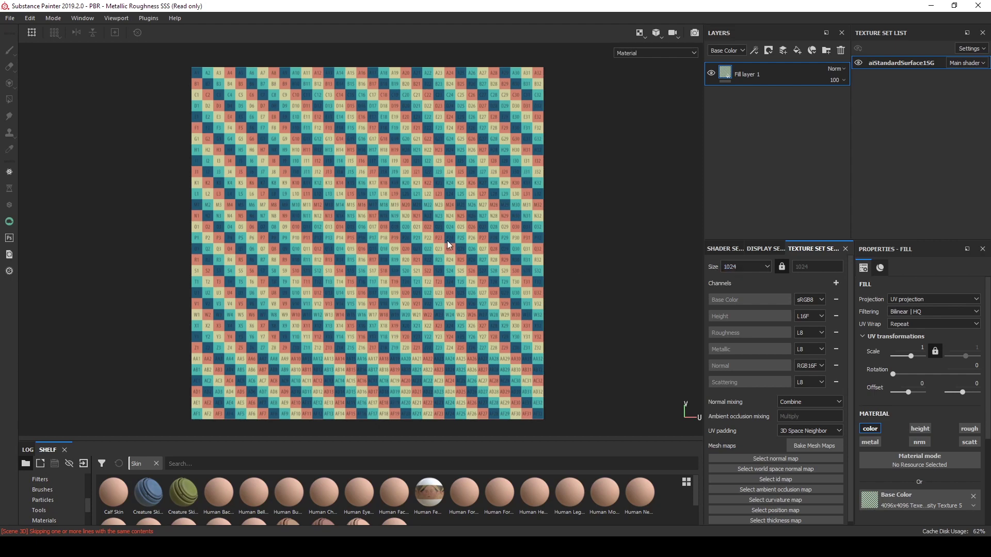
left_click(749, 267)
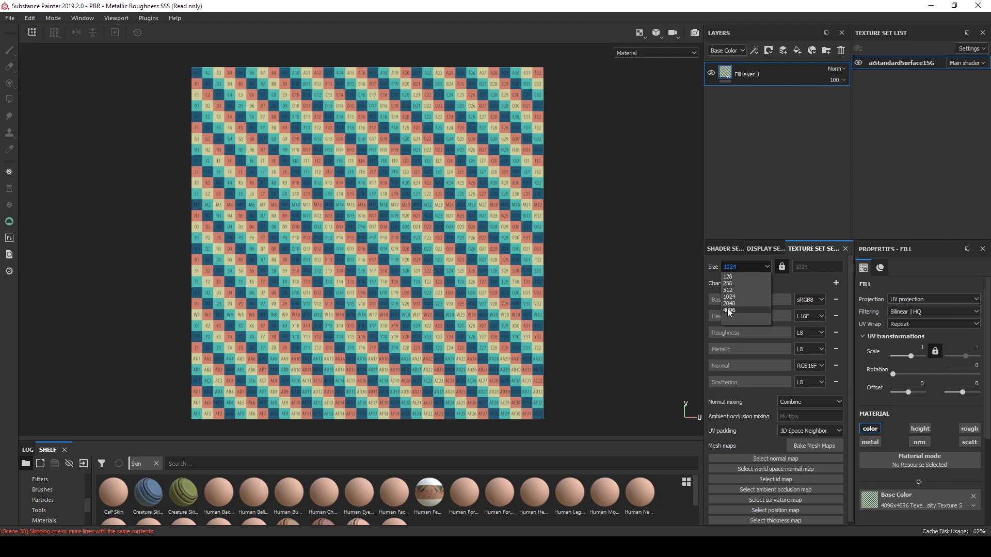
- Switch texture set size between 4096 and 1024, ending on 4096, then zoom into upper-left tiles
left_click(728, 310)
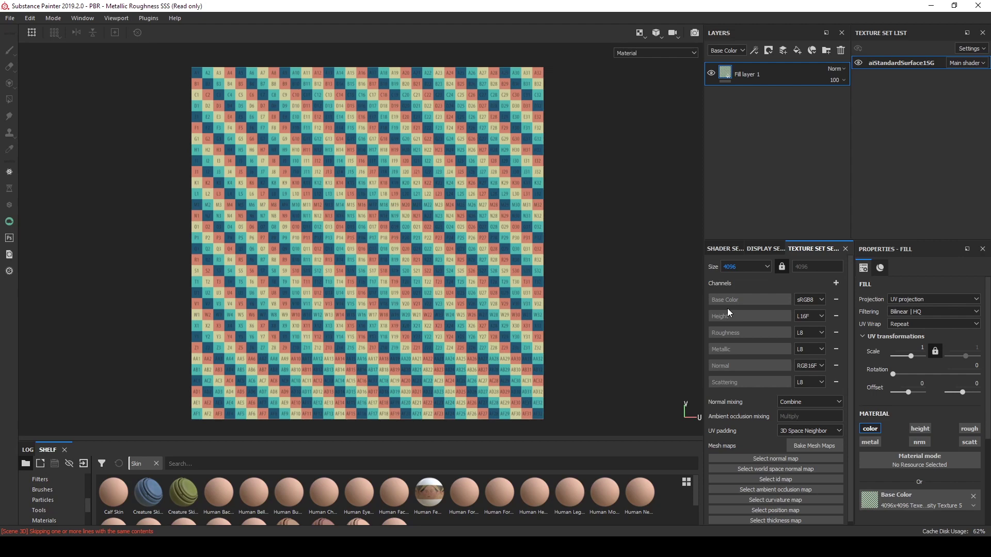
left_click(735, 267)
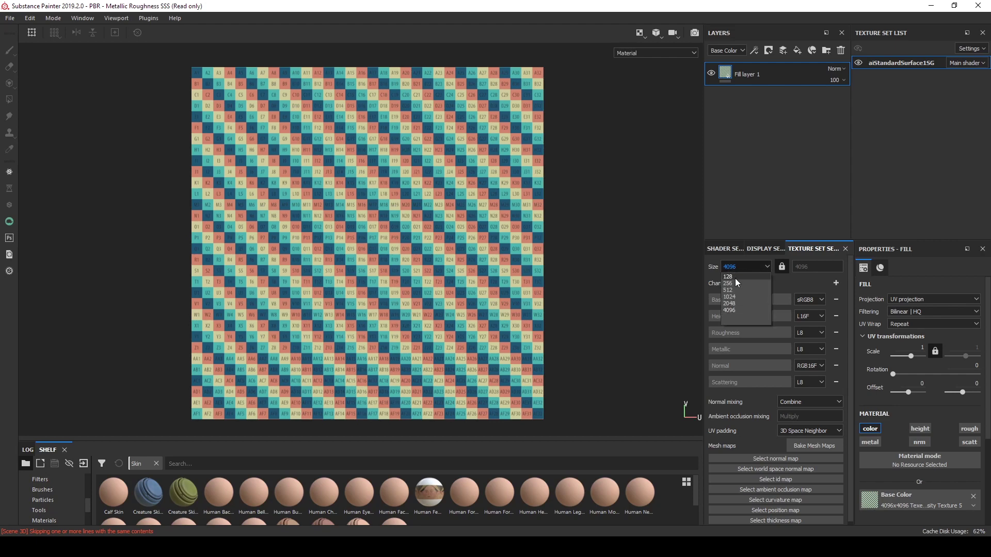
left_click(732, 298)
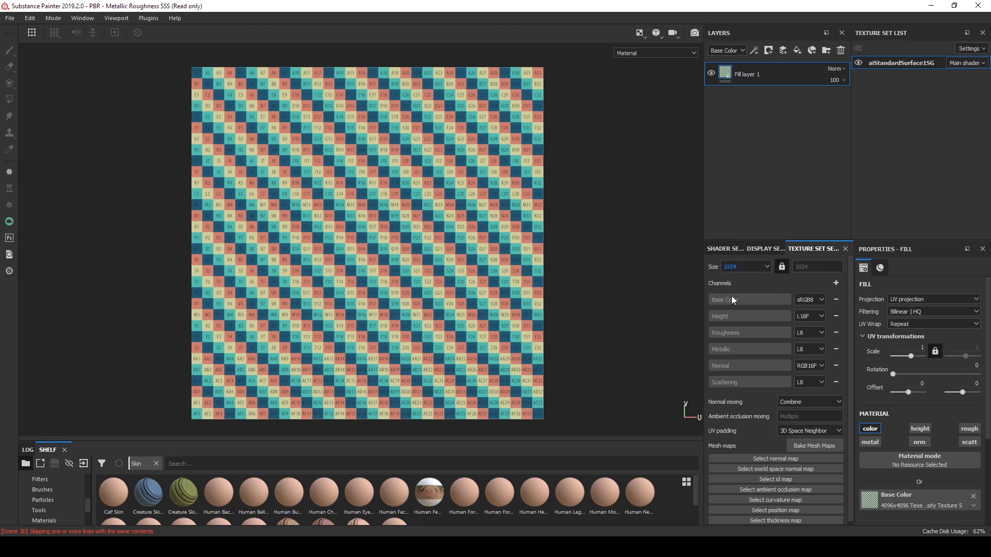
left_click(737, 267)
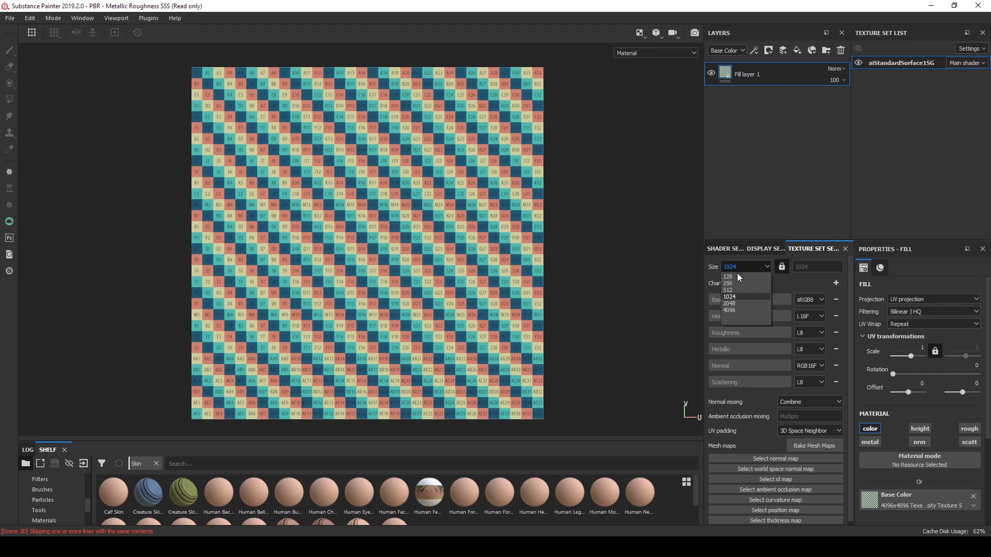
left_click(733, 309)
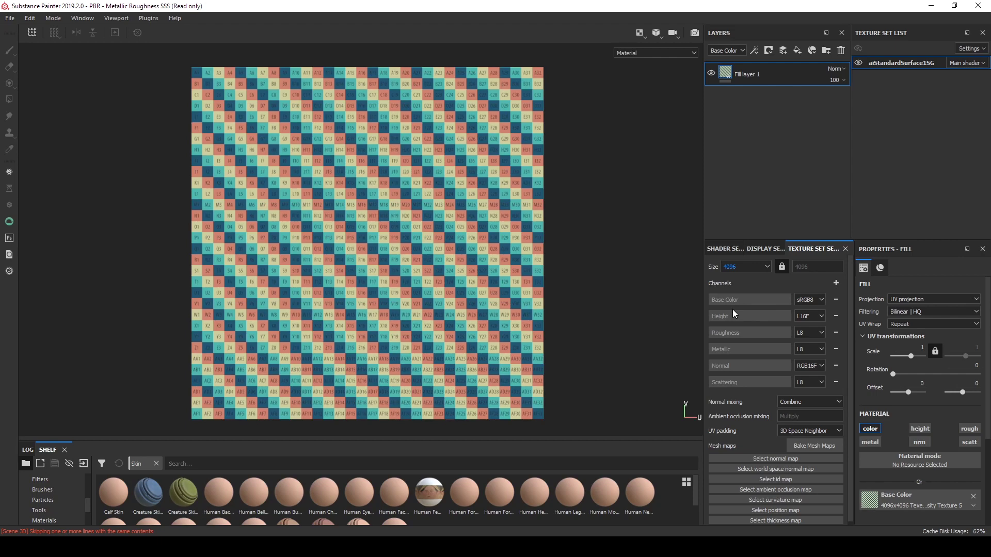
right_click_drag(289, 198, 664, 311, "alt")
- Drop the texture set size to 1024 and zoom the 2D view back out
scroll(206, 136, "up", 5)
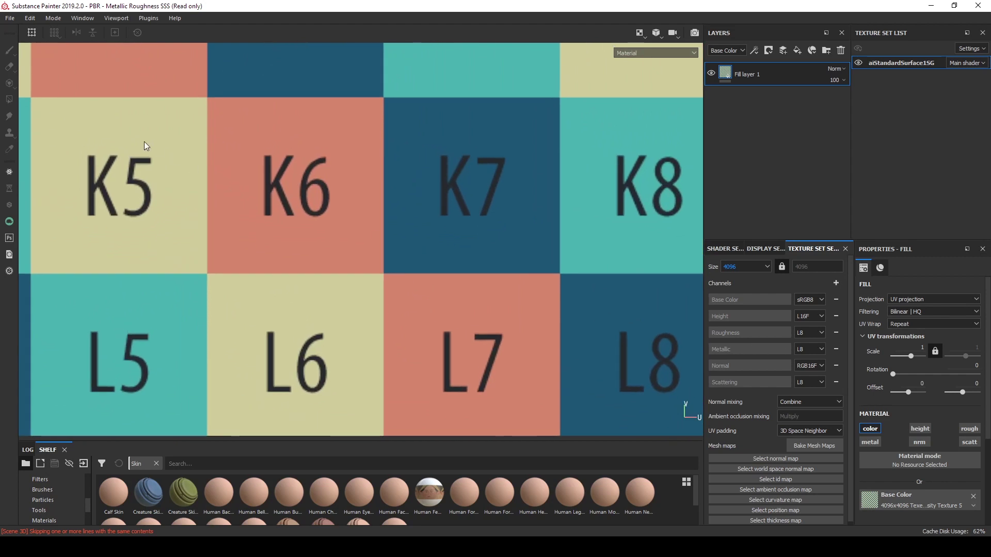
left_click(733, 265)
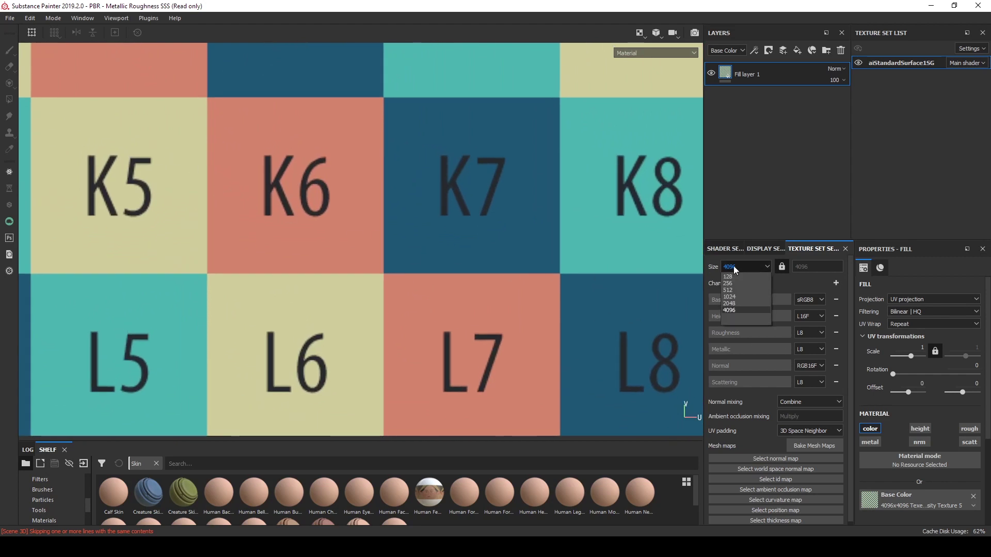
left_click(730, 297)
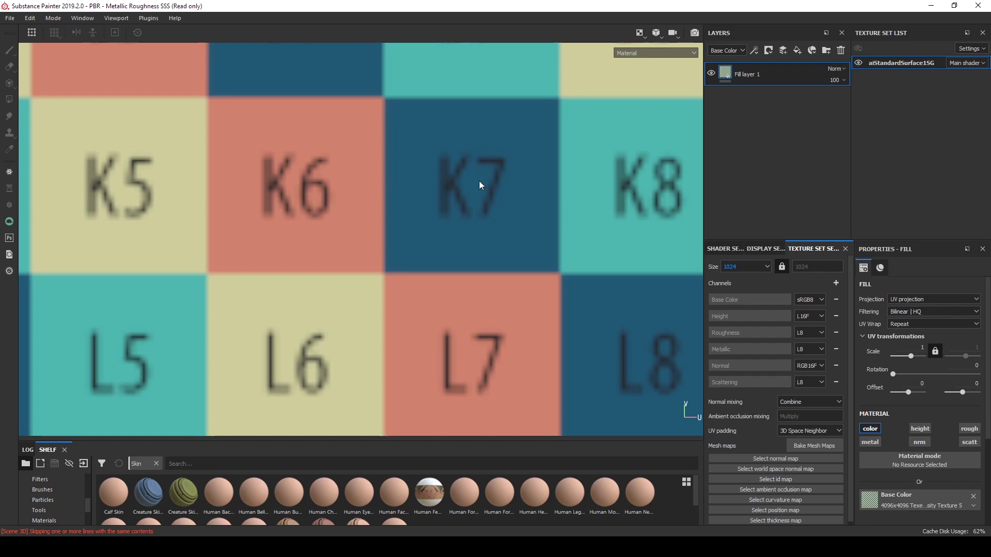
scroll(471, 228, "down", 6)
scroll(384, 259, "down", 5)
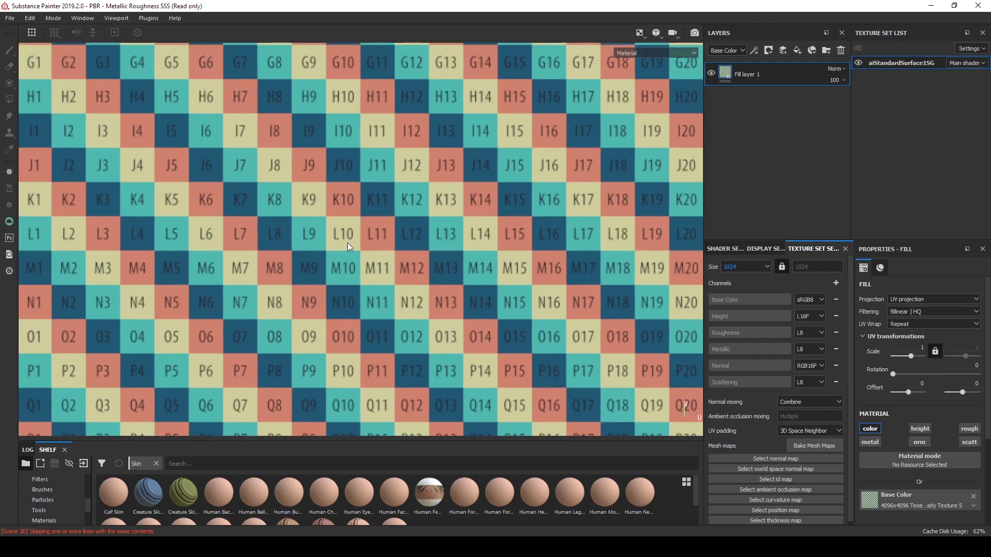
scroll(230, 219, "down", 6)
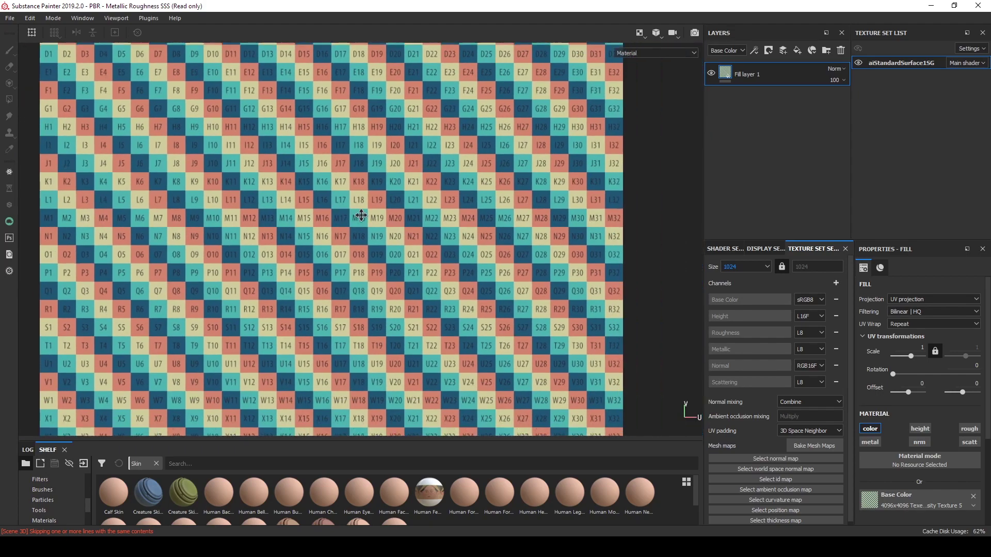